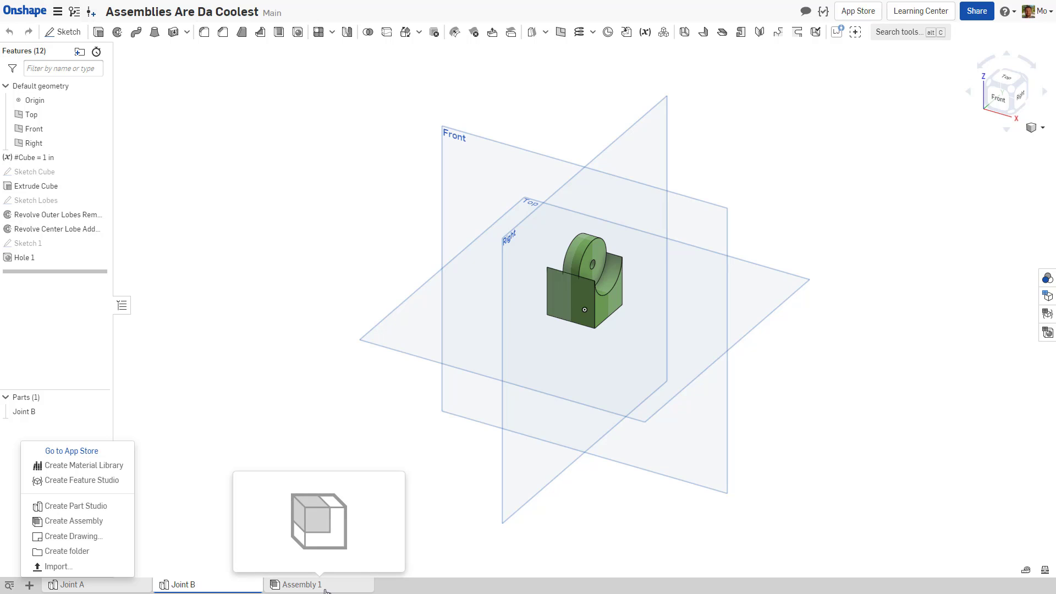
- Insert one instance each of Joint A and Joint B into Assembly 1
left_click(308, 585)
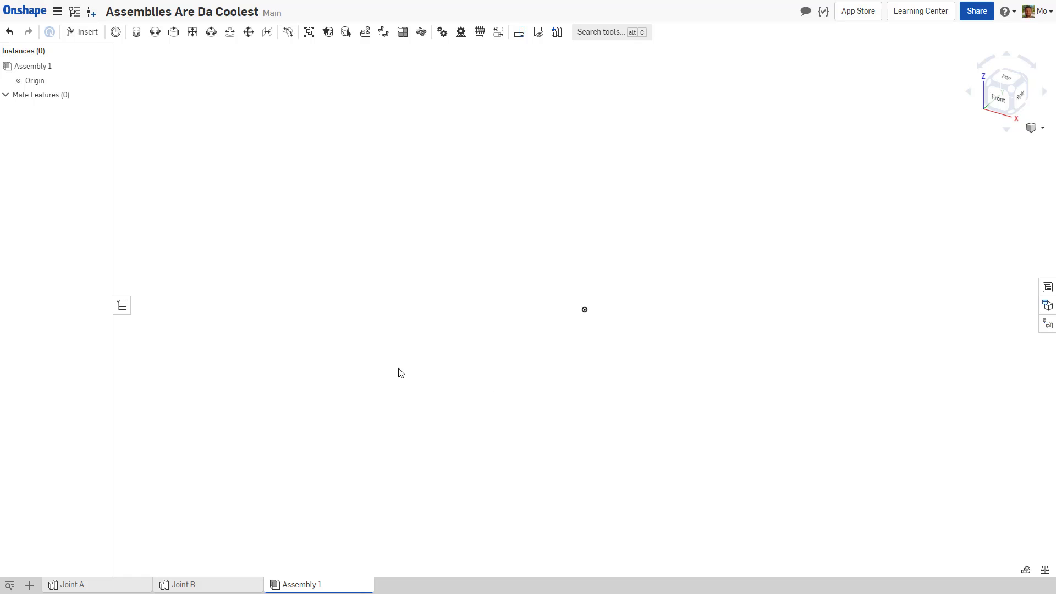
left_click(83, 32)
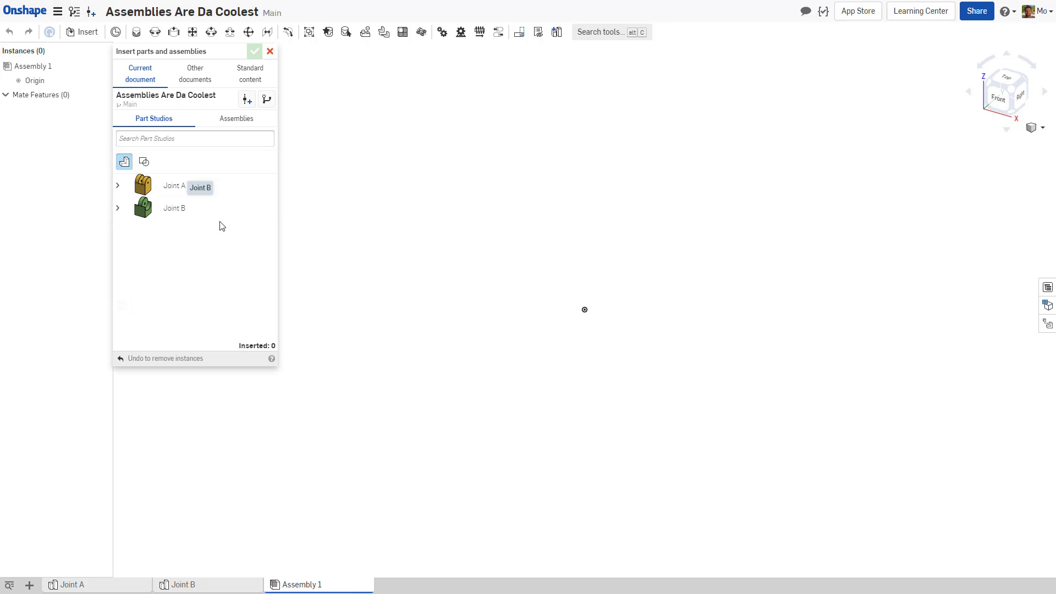
left_click(178, 188)
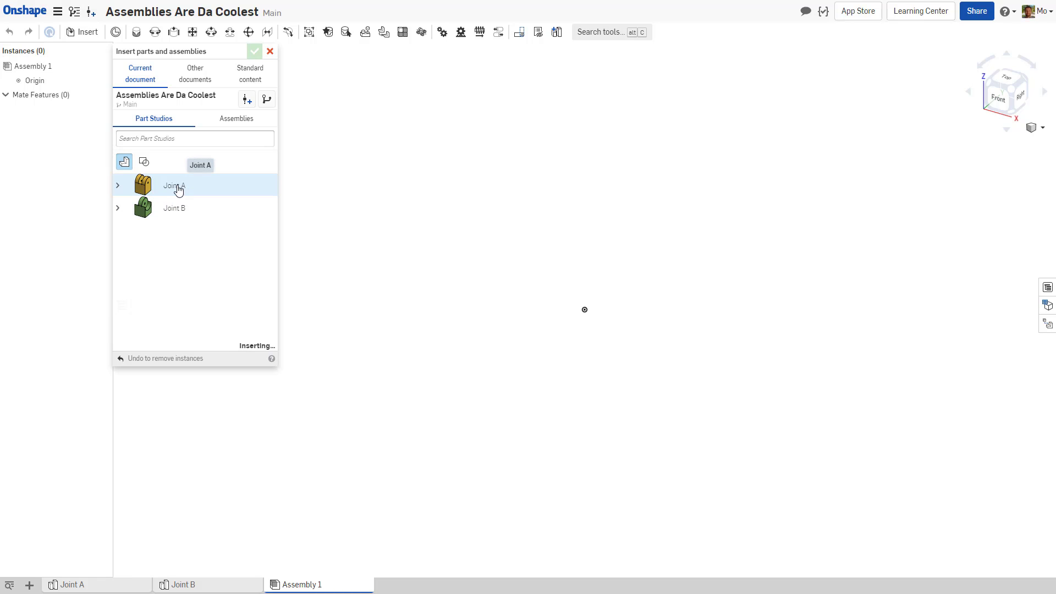
left_click(185, 211)
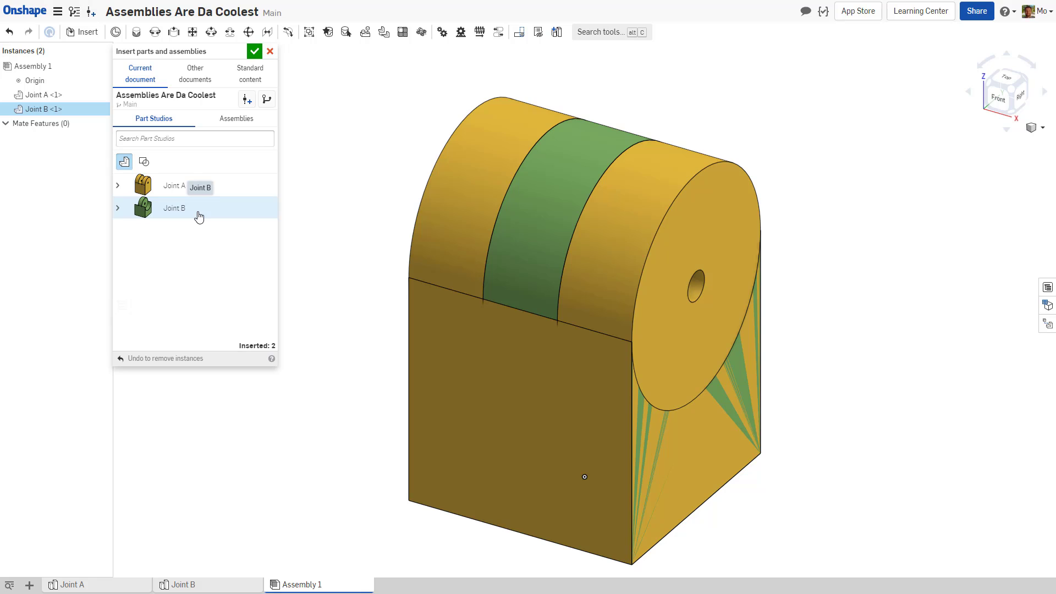
left_click(255, 53)
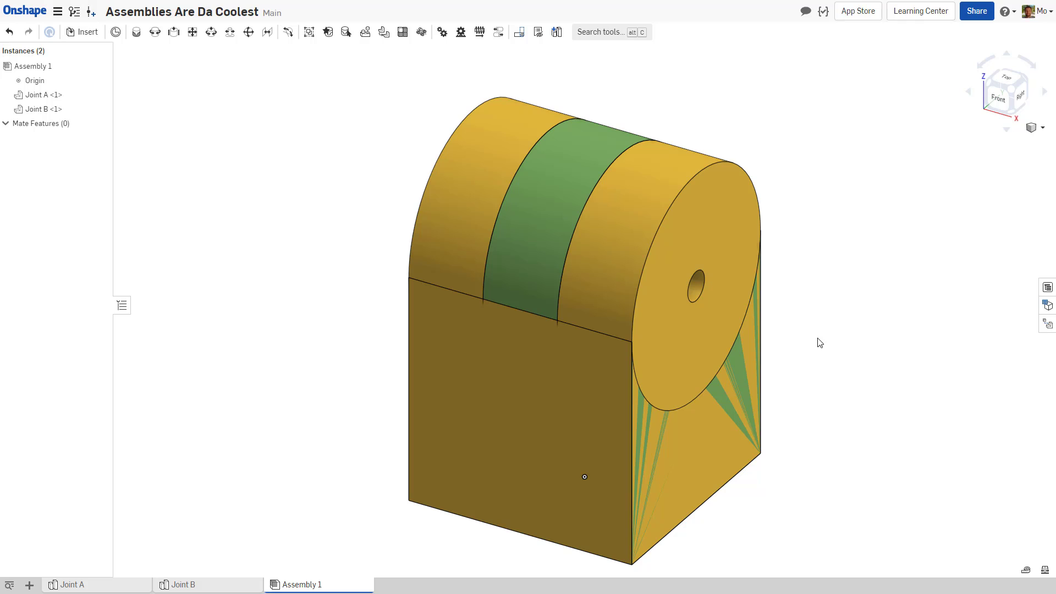
- Move Joint B about 1.99 in along the negative X direction, clear of Joint A
scroll(819, 342, "down", 5)
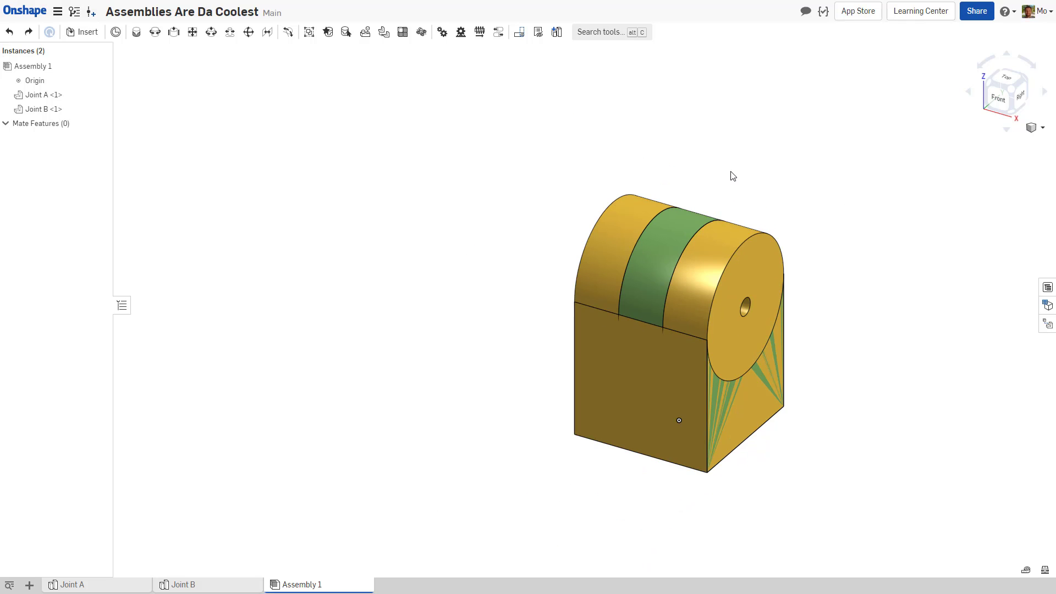
left_click(664, 239)
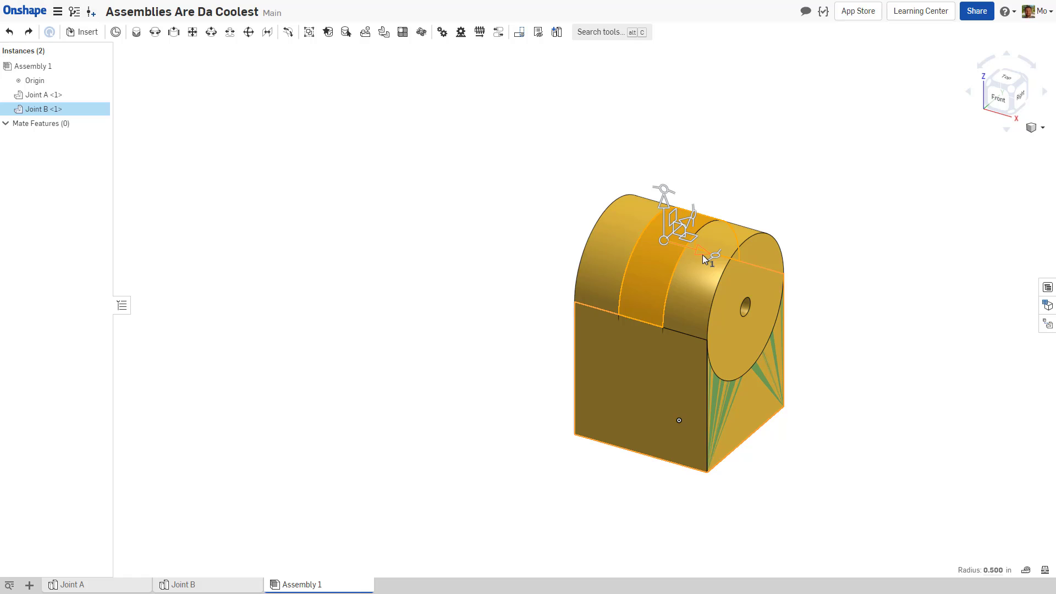
left_click_drag(707, 255, 445, 183)
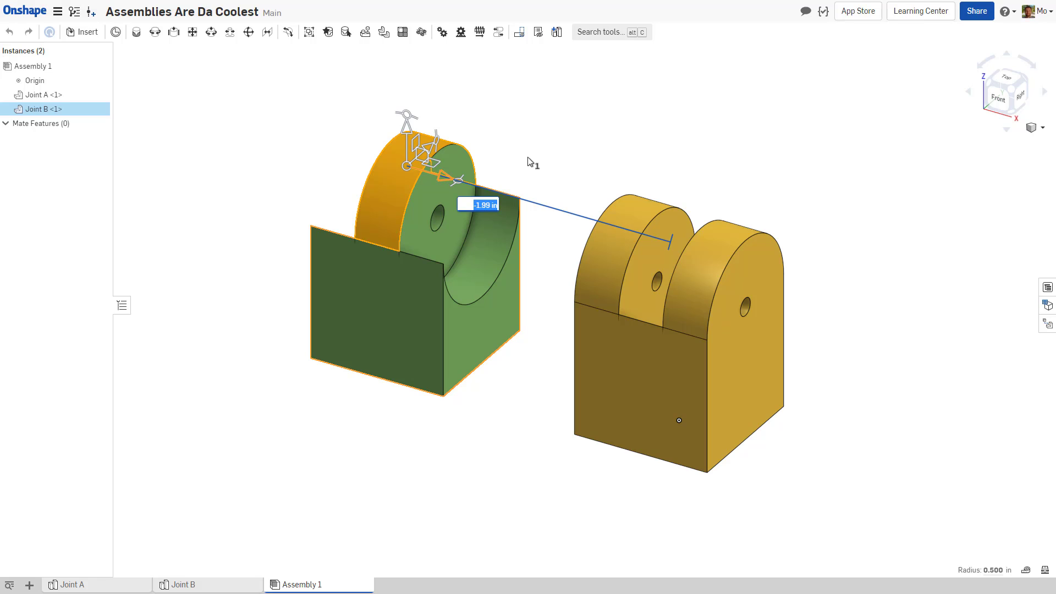
left_click(832, 183)
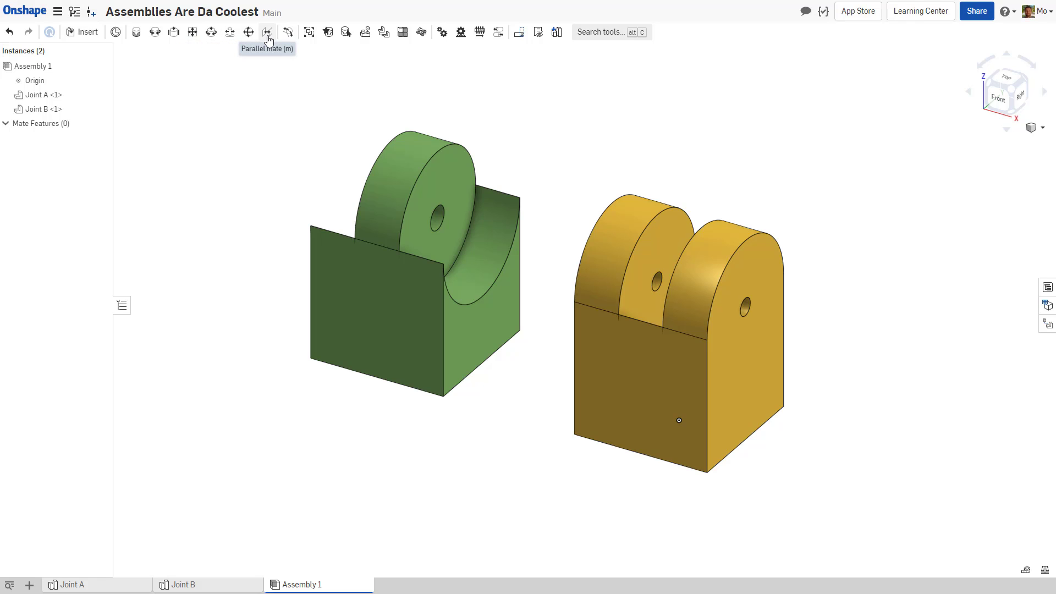
- Add a revolute mate between the hole centre on Joint B's middle lobe face and the hole on Joint A's facing inner lobe
left_click(137, 42)
left_click(156, 35)
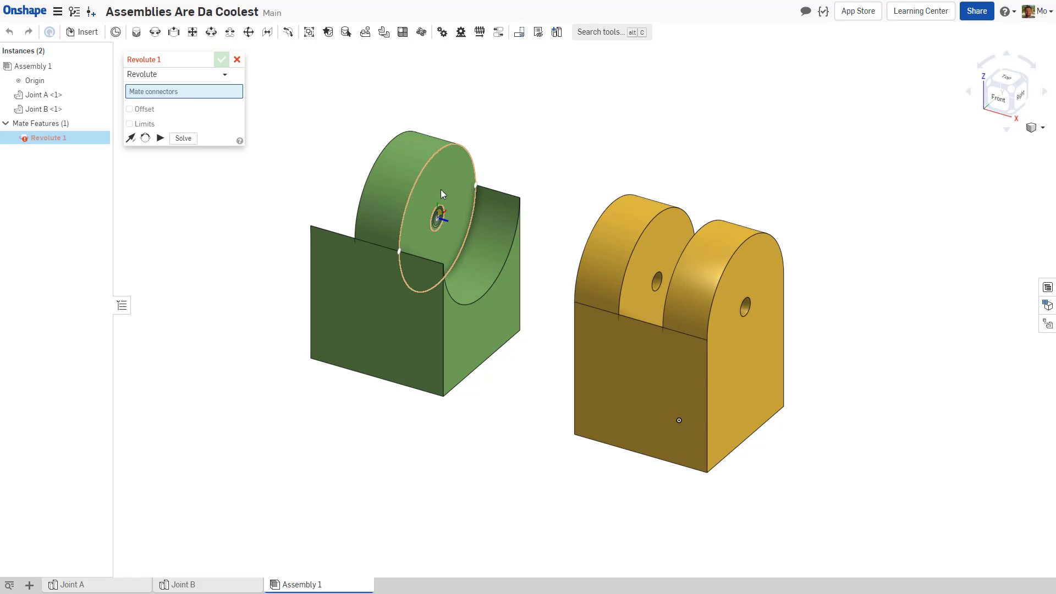
scroll(441, 189, "up", 5)
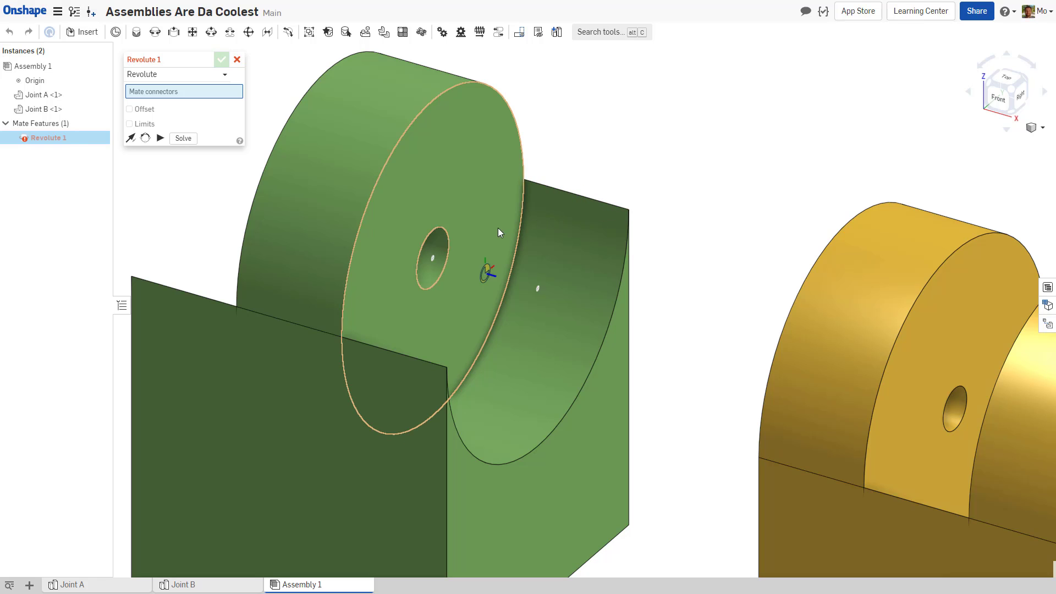
left_click(467, 232)
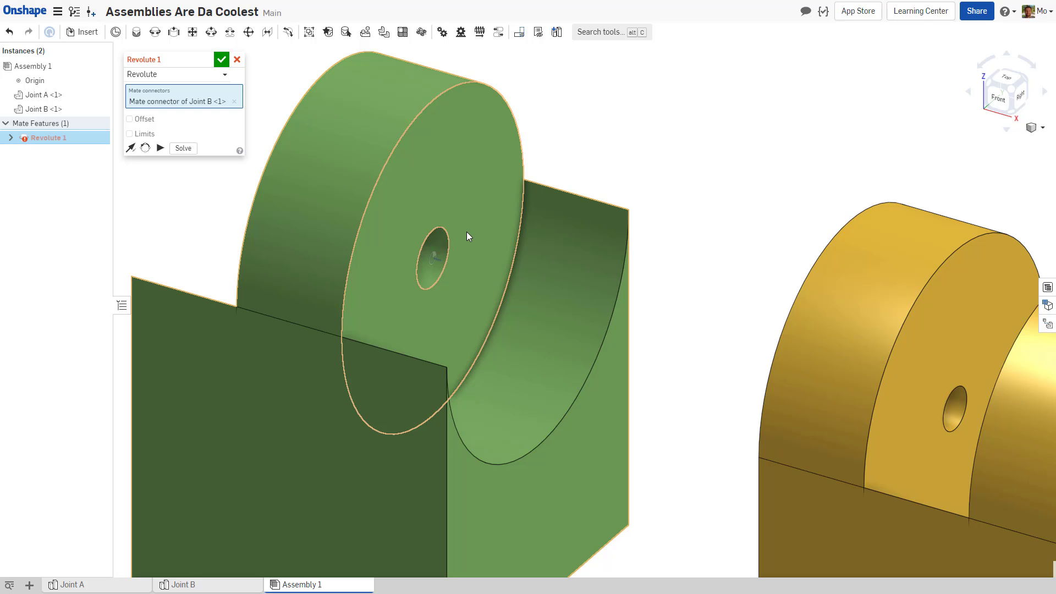
scroll(466, 233, "down", 4)
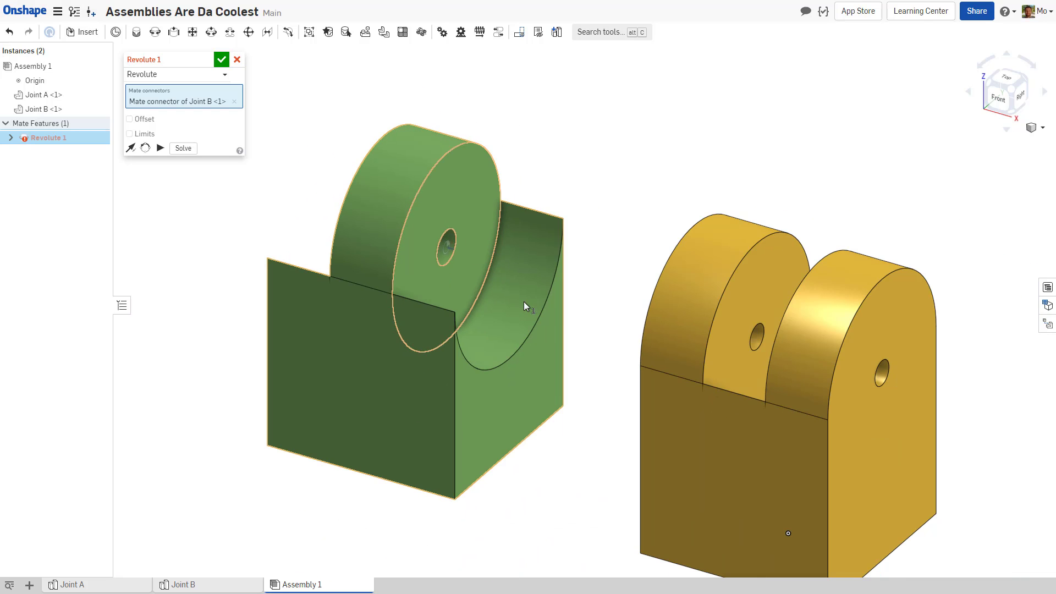
scroll(760, 347, "up", 5)
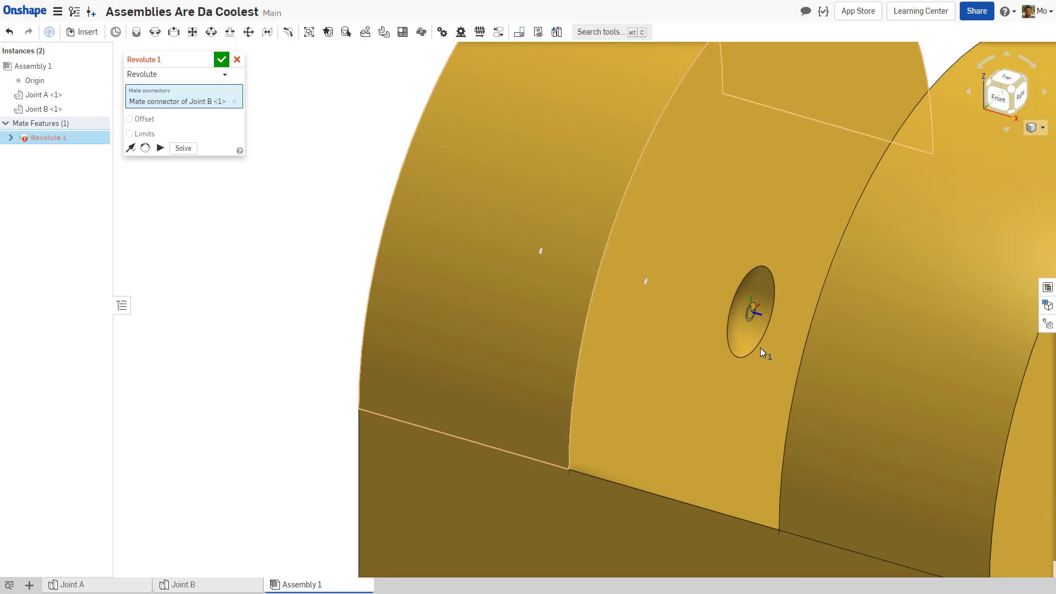
left_click(760, 348)
scroll(760, 348, "down", 8)
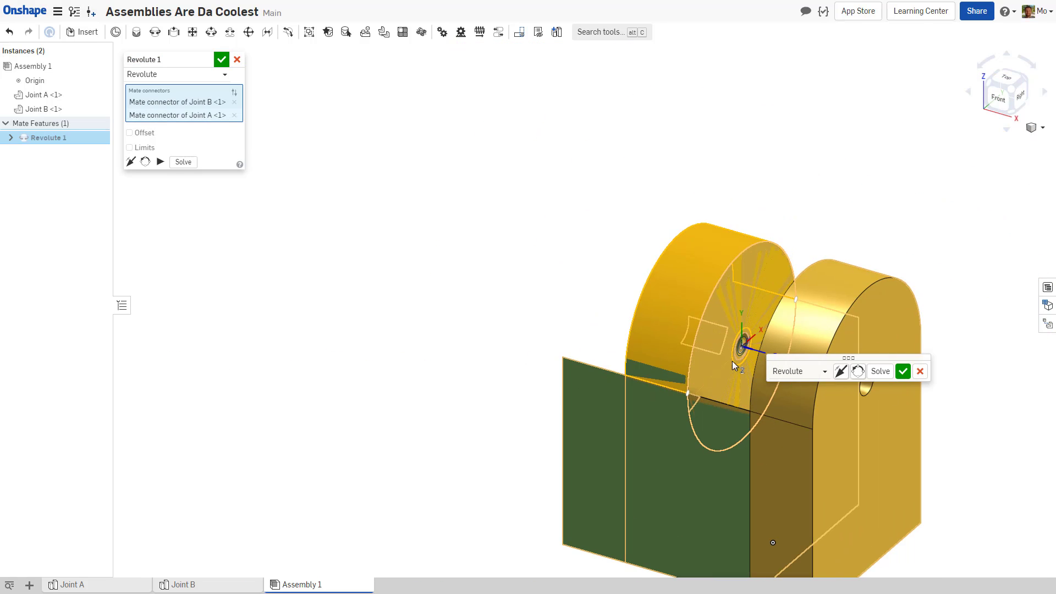
- Flip the revolute mate's primary axis, cycle its secondary axis orientation with Joint B stacked upright on Joint A, and accept the mate
middle_click_drag(731, 360, 569, 260)
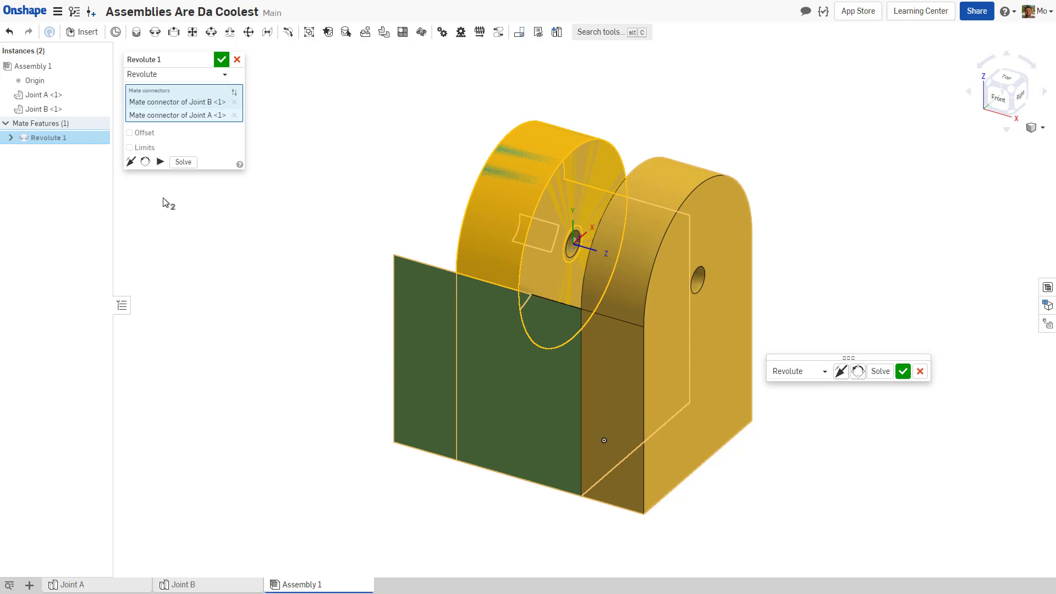
left_click(131, 162)
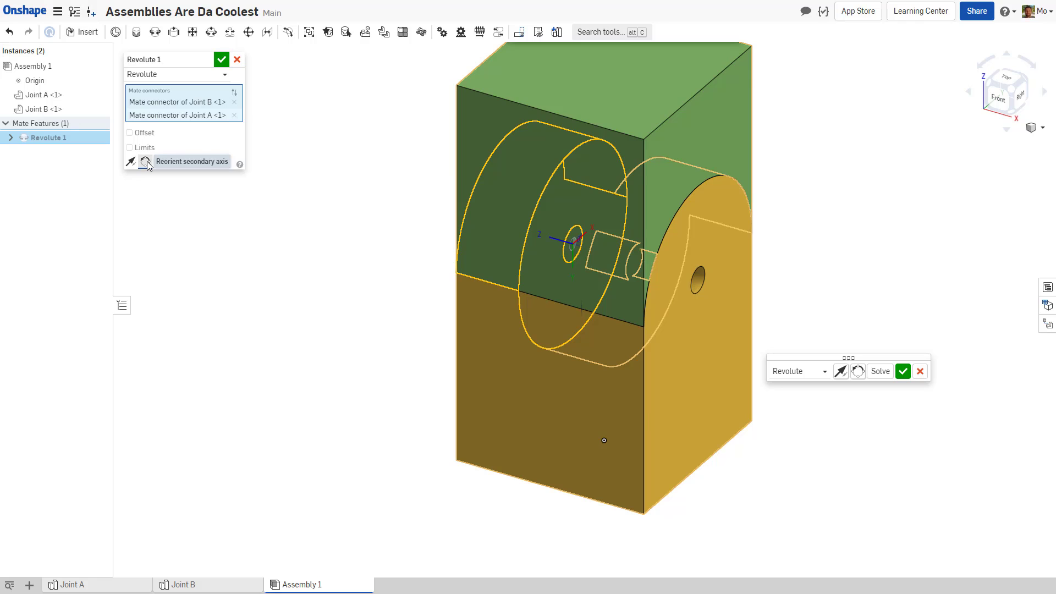
left_click(145, 161)
left_click(145, 162)
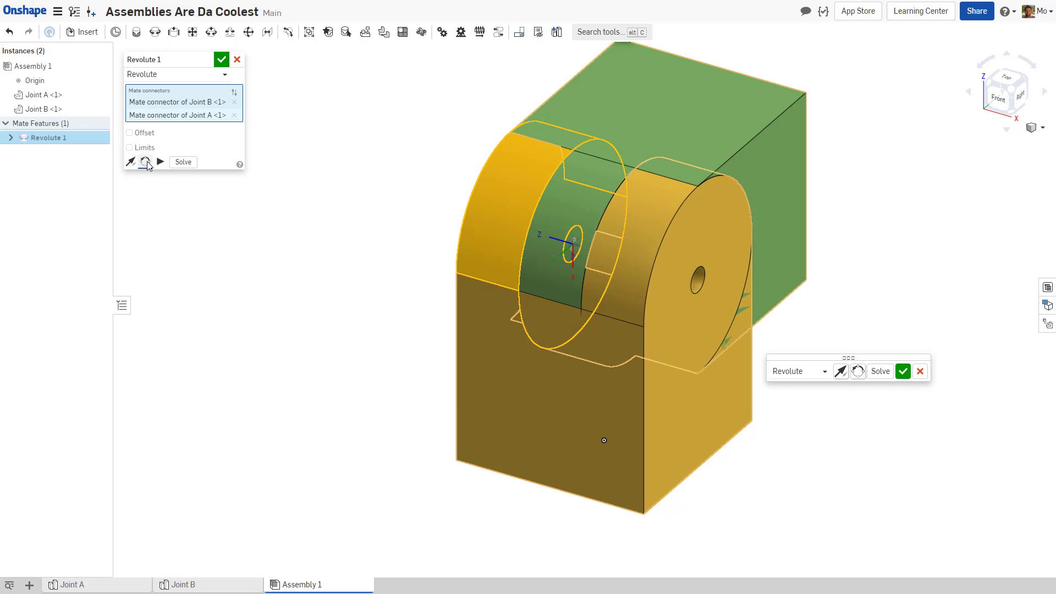
left_click(146, 161)
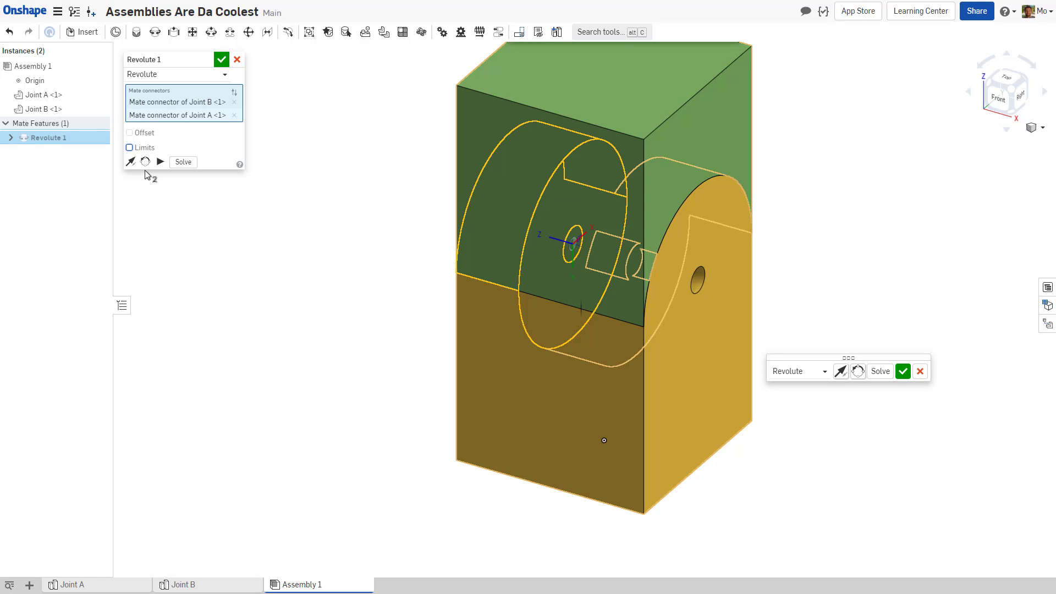
left_click(222, 59)
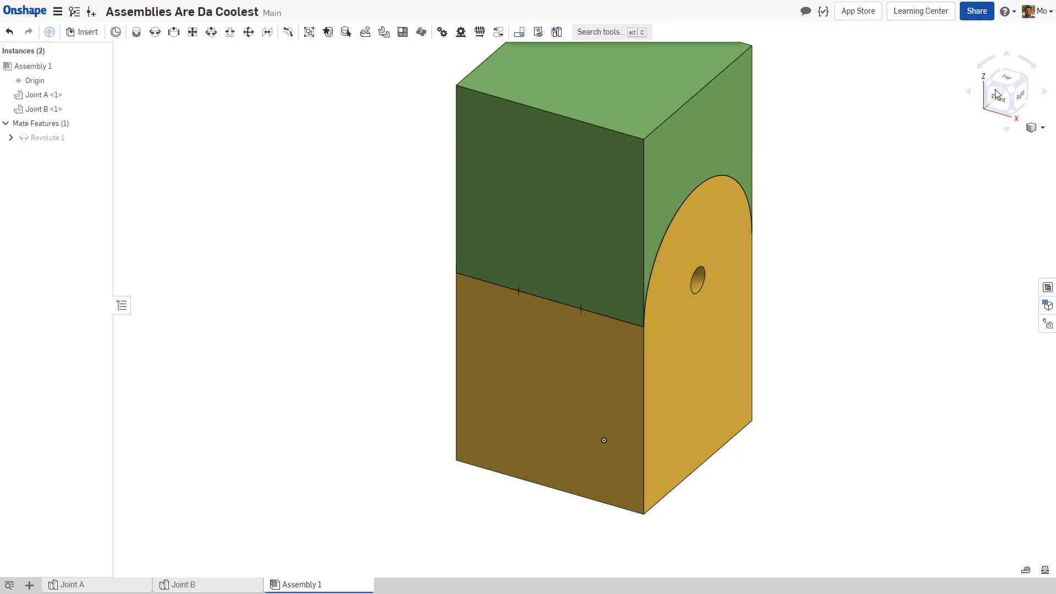
- Fix Joint A in place in the assembly
left_click(1016, 92)
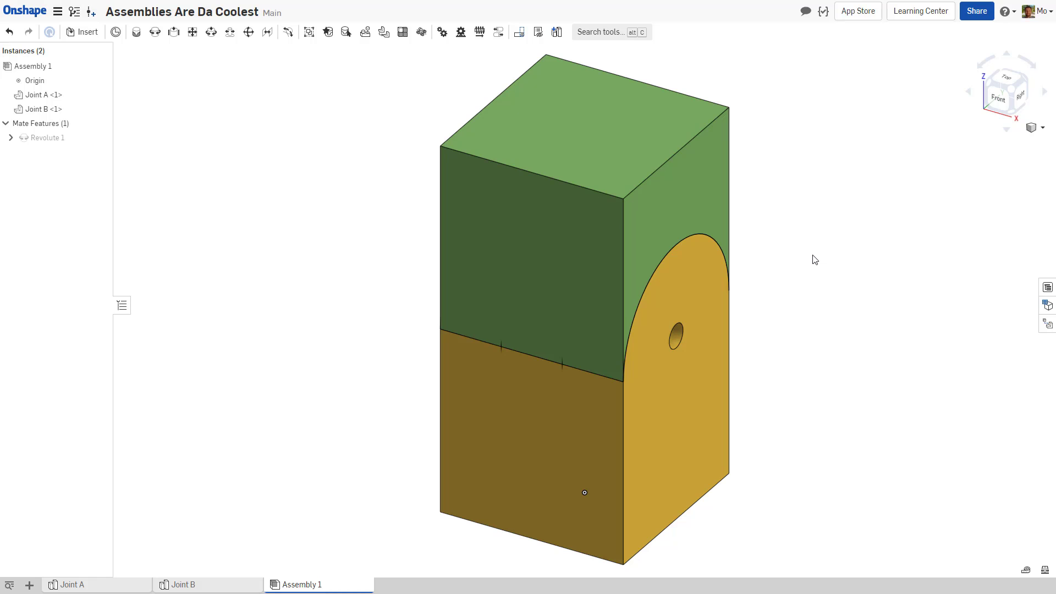
mouse_move(659, 207)
middle_mouse_down()
mouse_move(584, 259)
mouse_move(461, 226)
mouse_move(564, 218)
mouse_move(733, 233)
mouse_move(671, 167)
mouse_move(569, 217)
mouse_move(523, 193)
mouse_move(563, 183)
mouse_move(662, 205)
middle_mouse_up()
right_click(699, 387)
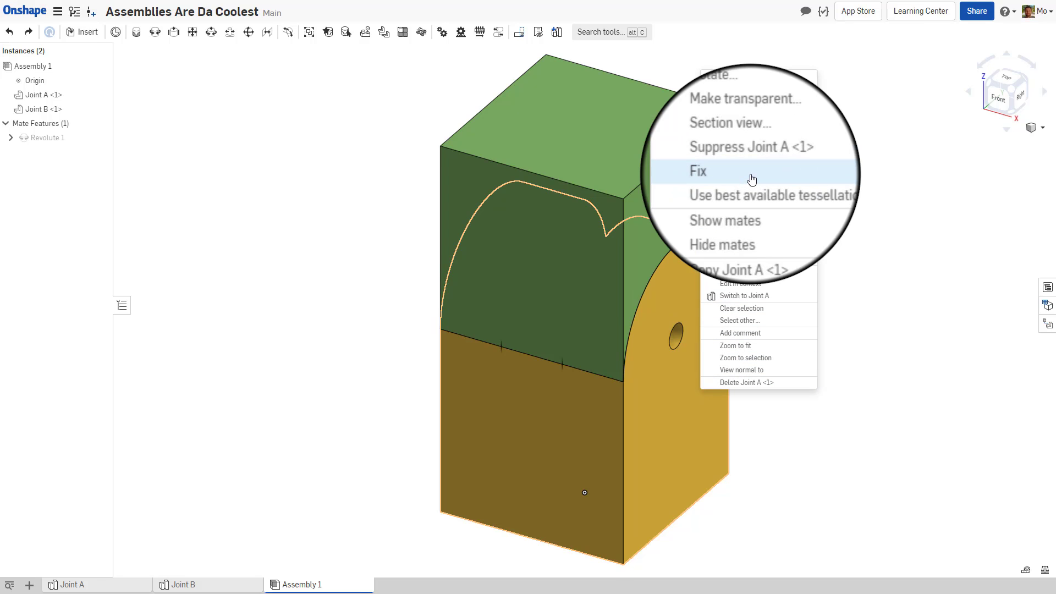
left_click(752, 179)
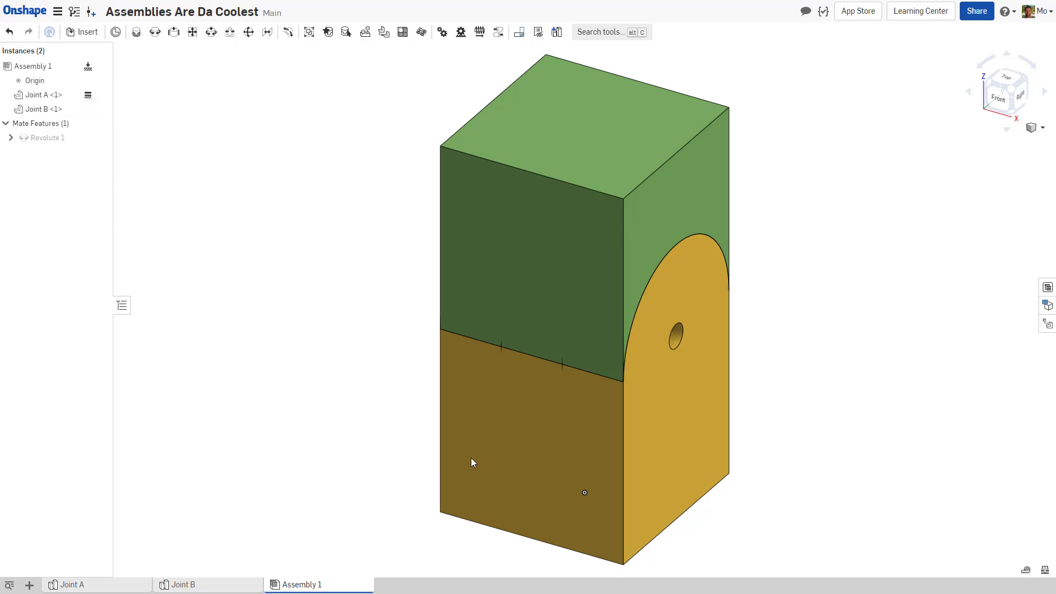
- Test the joint by trying to move Joint A and swinging Joint B partway forward around the hinge
left_click_drag(564, 430, 487, 424)
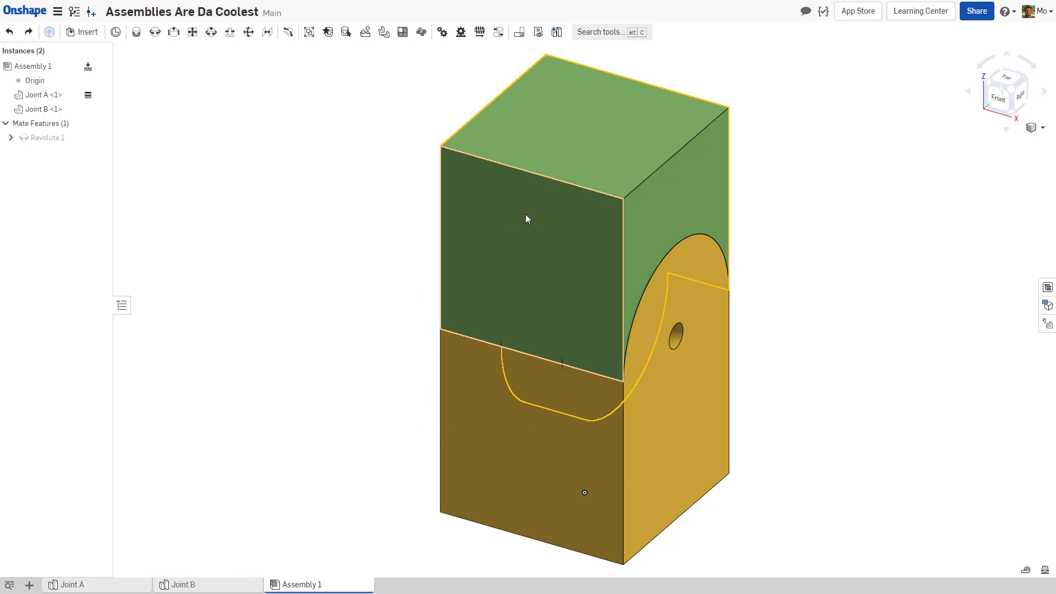
left_click_drag(542, 216, 507, 277)
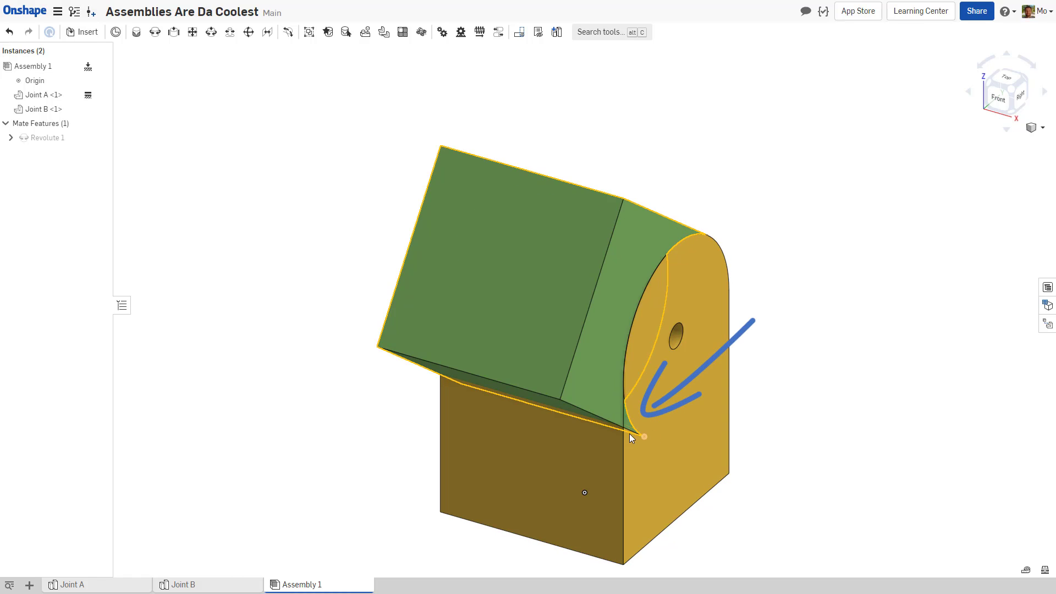
- Inspect where the parts meet with a section view parallel to Joint A's side face, offset about -0.56 in, and discard the section
left_click(1044, 131)
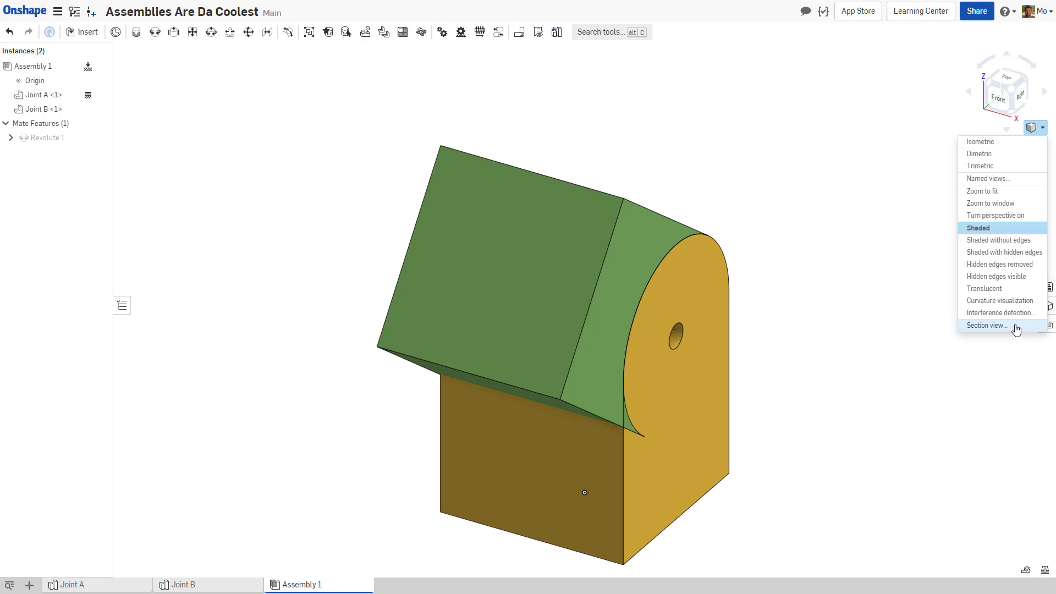
left_click(984, 328)
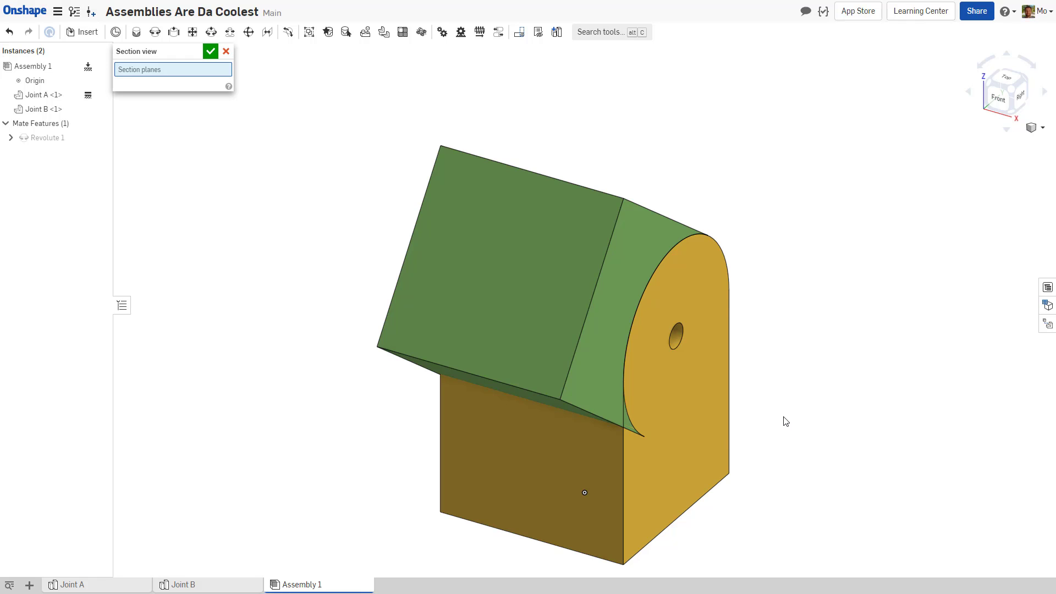
left_click(697, 444)
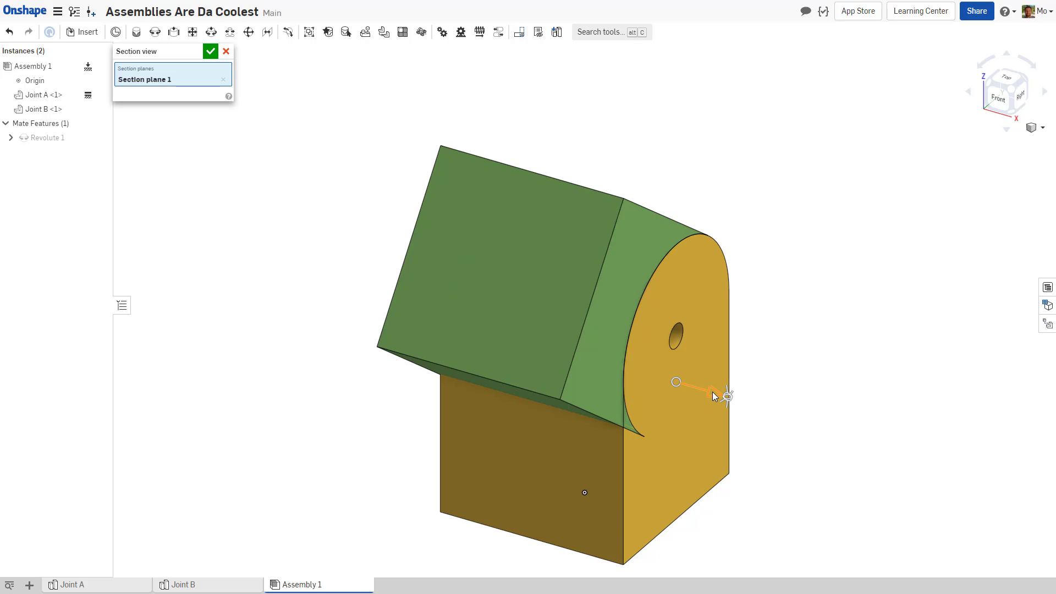
mouse_move(711, 393)
left_mouse_down()
mouse_move(523, 361)
mouse_move(605, 378)
left_mouse_up()
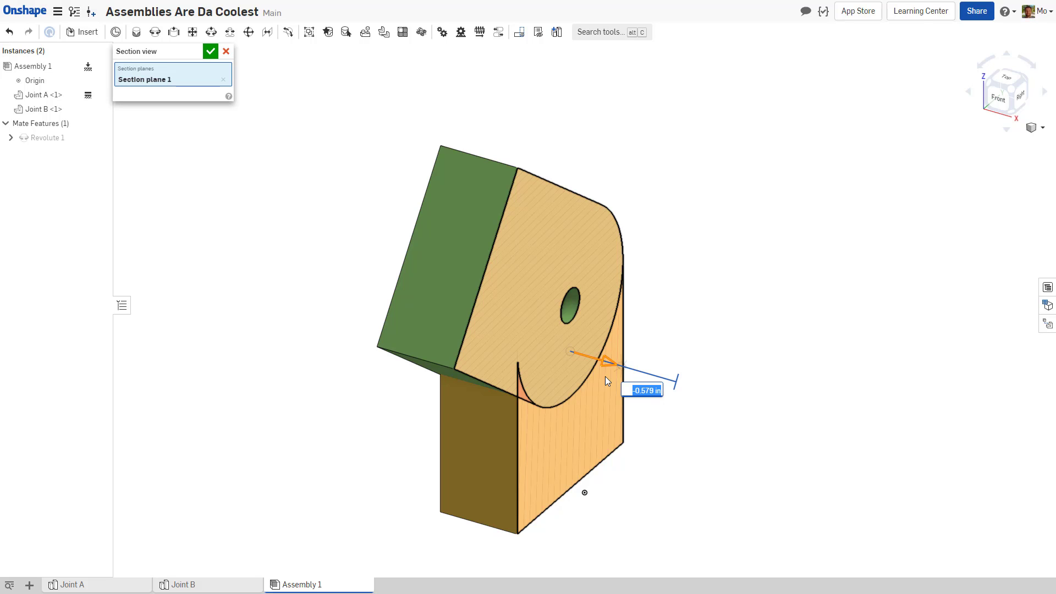
left_click_drag(605, 377, 605, 388)
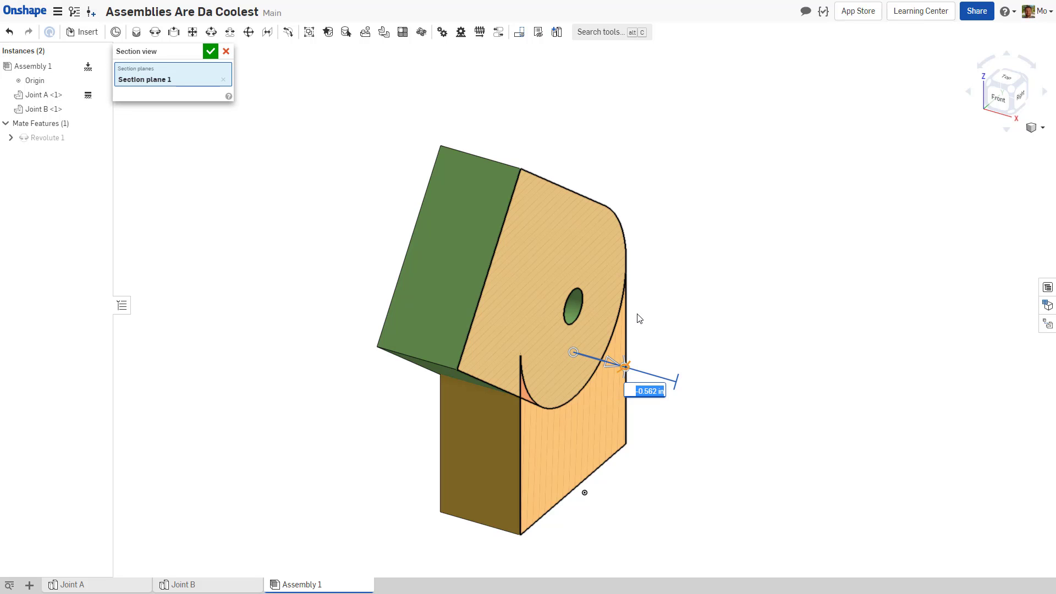
left_click(228, 51)
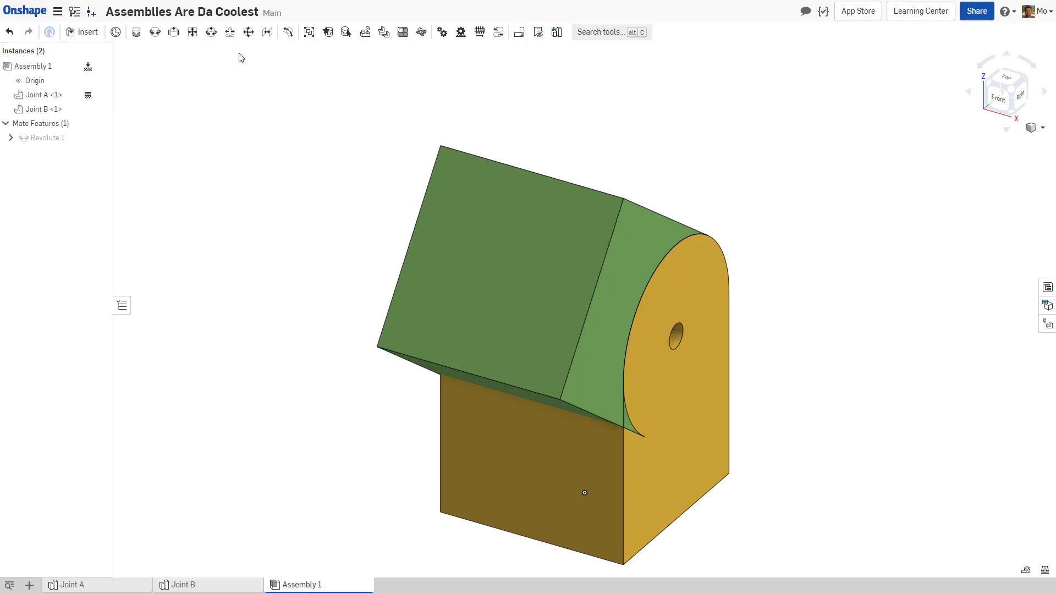
- Run interference detection on Joint B and Joint A, examine the overlap from the opposite side, and close the check
left_click(1035, 130)
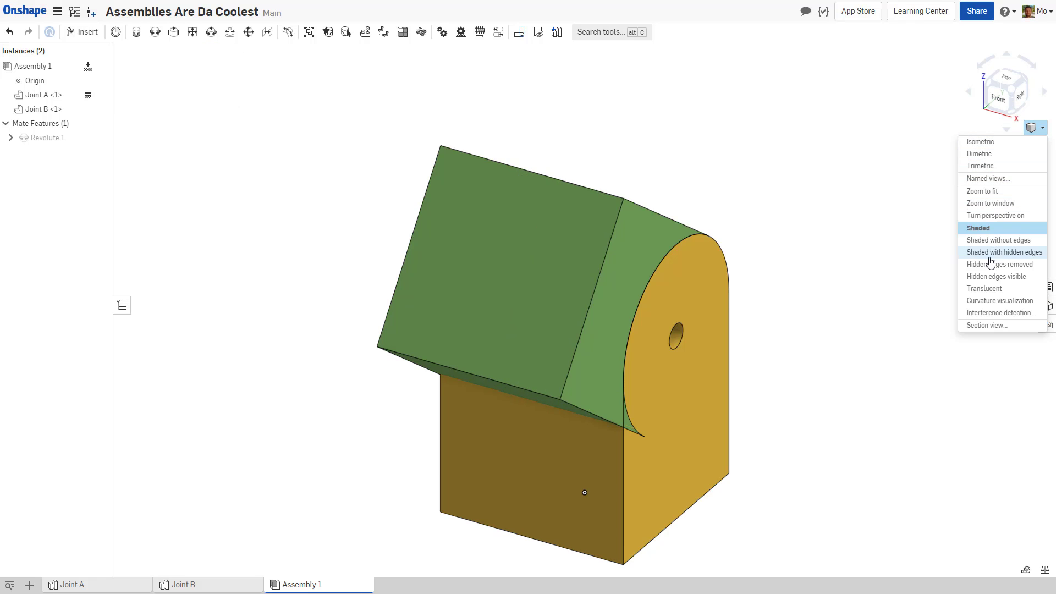
left_click(990, 314)
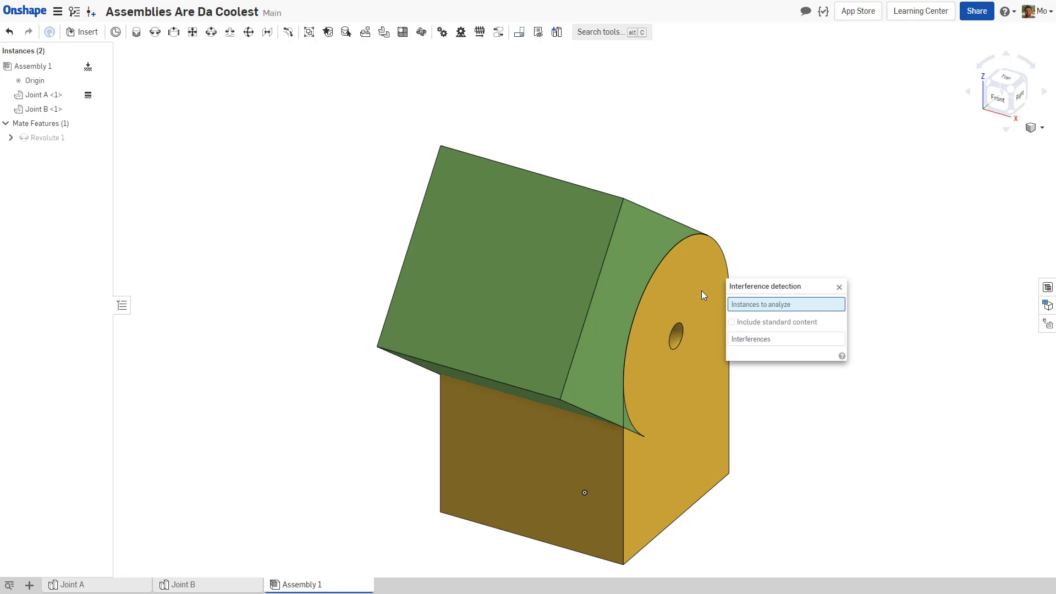
left_click(510, 297)
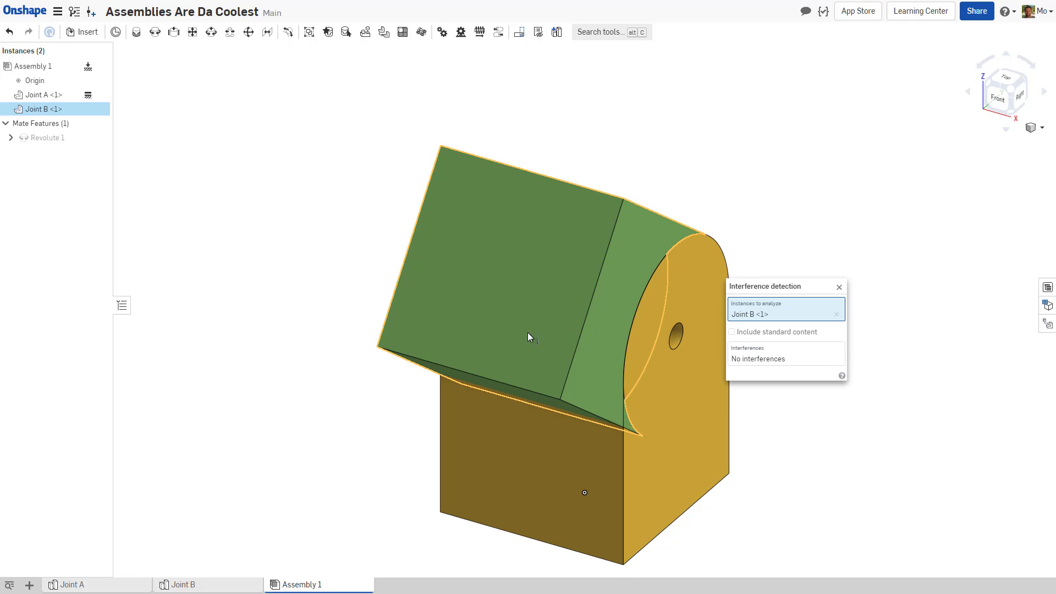
left_click(556, 455)
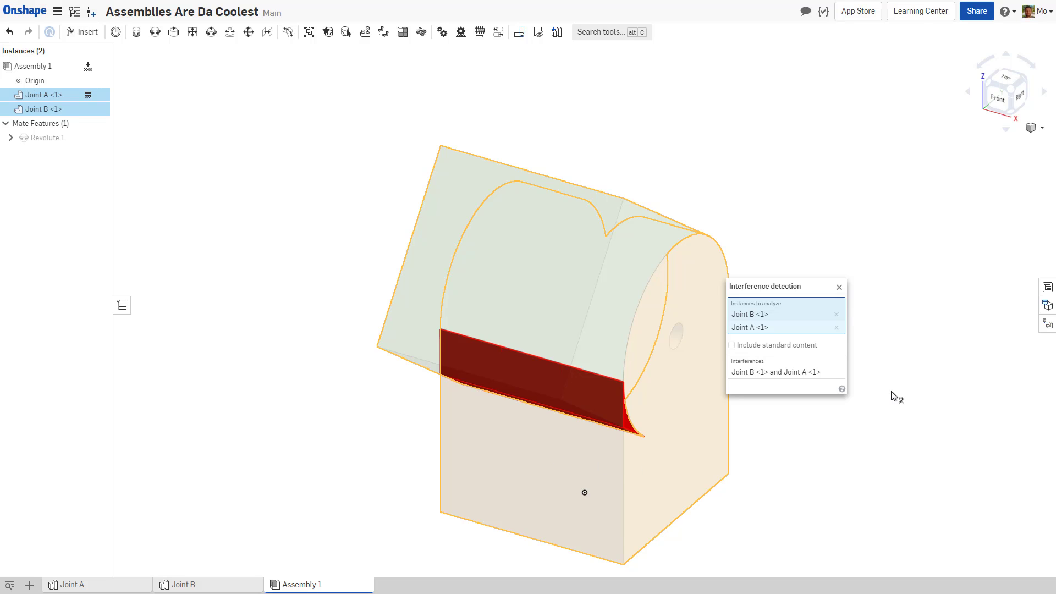
right_click_drag(891, 392, 985, 330)
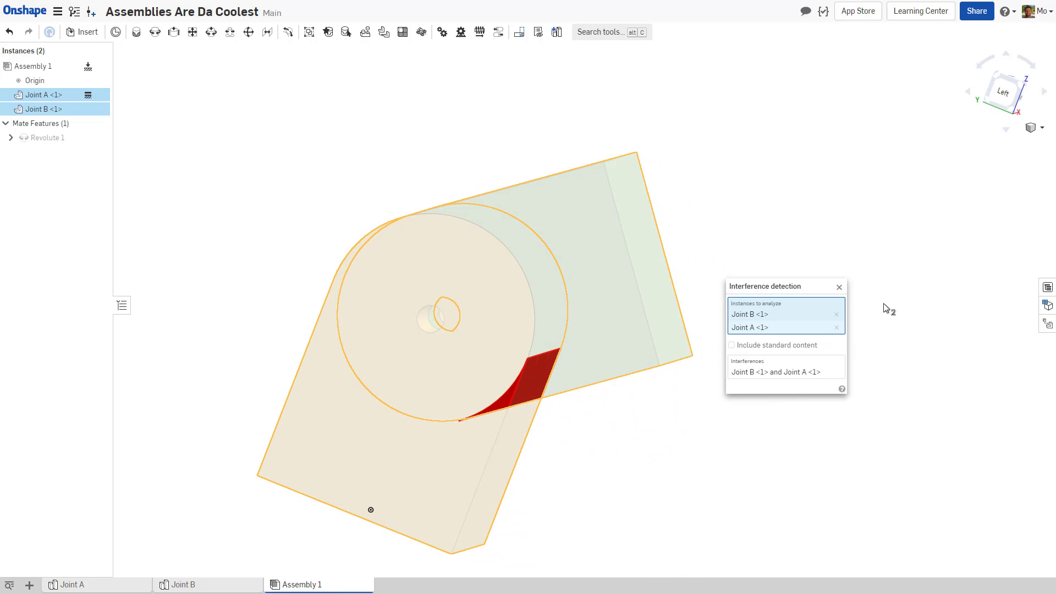
left_click(838, 287)
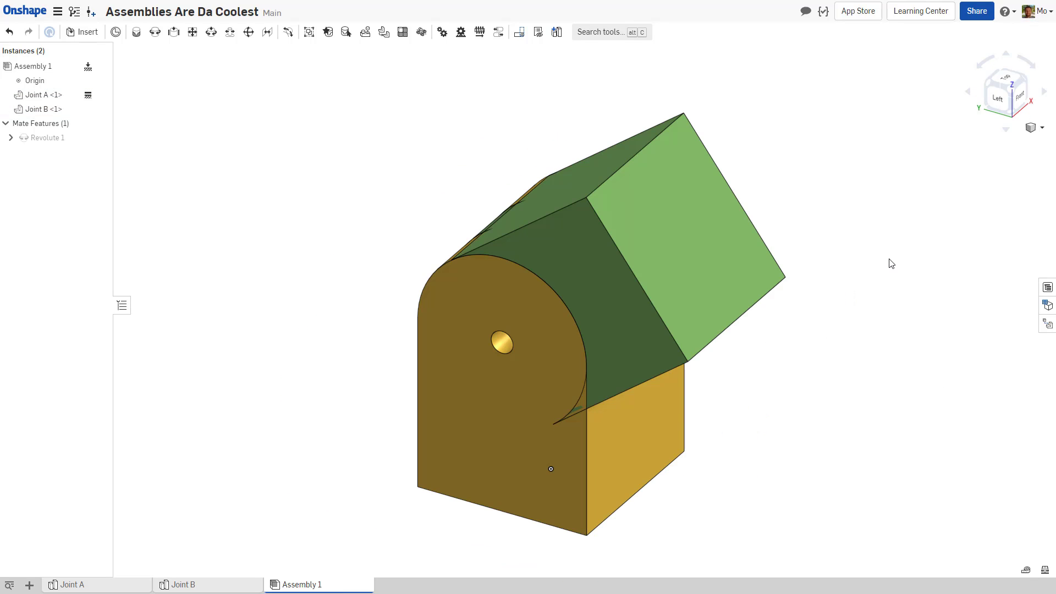